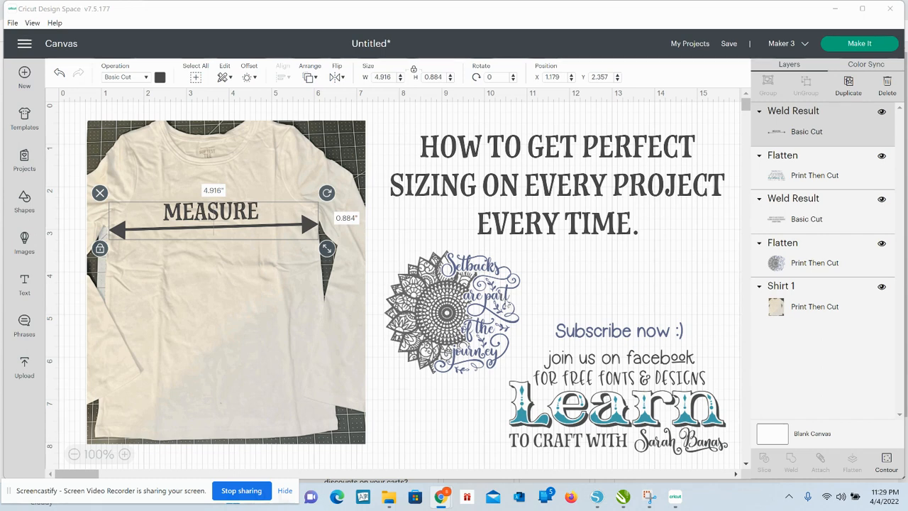
# - Delete the sizing headline text and the "Subscribe now" promotional graphic from the canvas
pyautogui.click(566, 199)
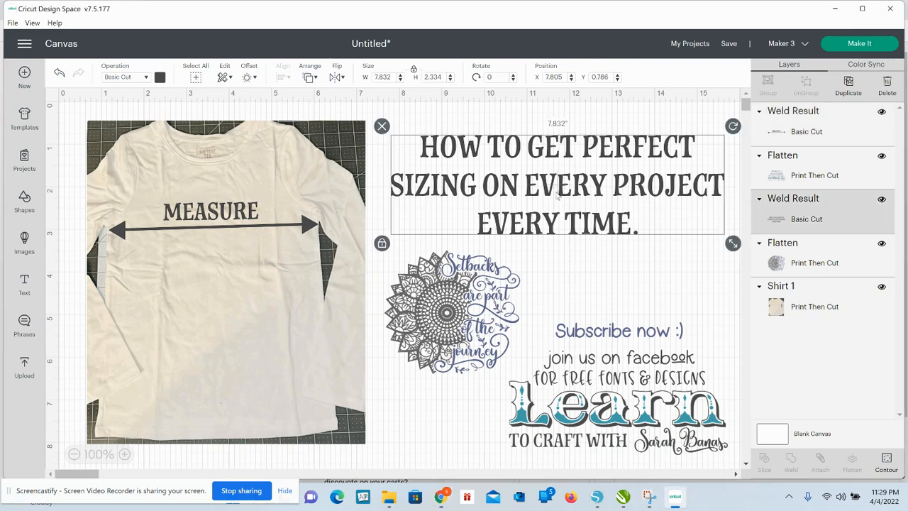
pyautogui.press('Delete')
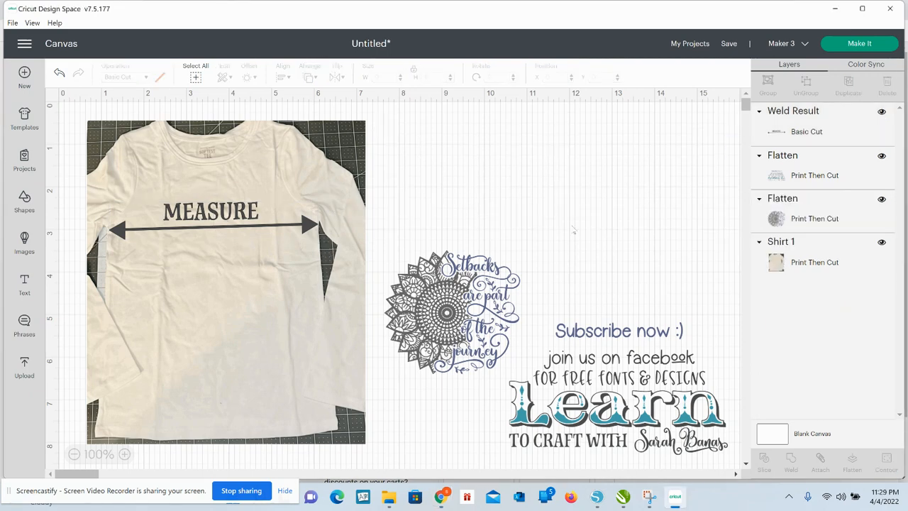
pyautogui.click(580, 330)
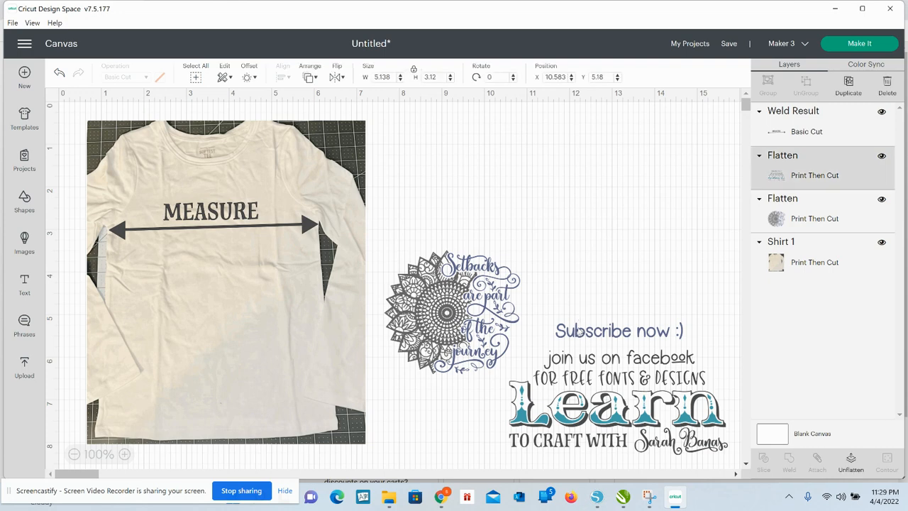
pyautogui.press('Delete')
# - Move the sunflower quote design into the empty area above and enlarge it to about 4.08 in wide
pyautogui.moveTo(460, 332); pyautogui.dragTo(559, 239)
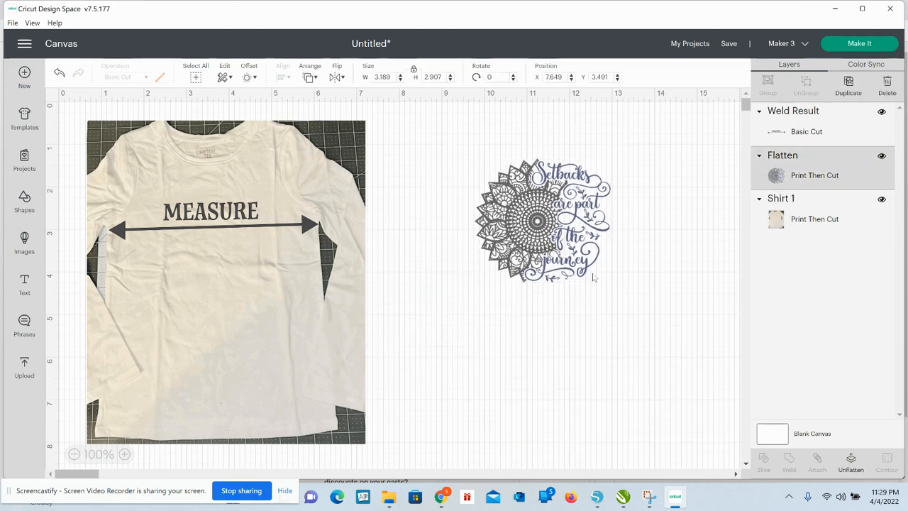
pyautogui.moveTo(623, 290); pyautogui.dragTo(661, 323)
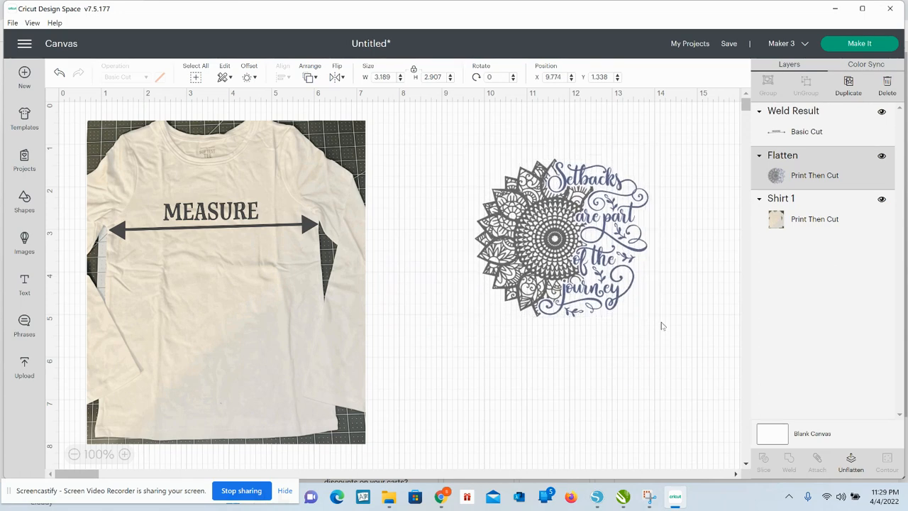
pyautogui.moveTo(593, 261)
pyautogui.mouseDown()
pyautogui.moveTo(174, 345)
pyautogui.moveTo(402, 315)
pyautogui.moveTo(468, 271)
pyautogui.moveTo(589, 245)
pyautogui.mouseUp()
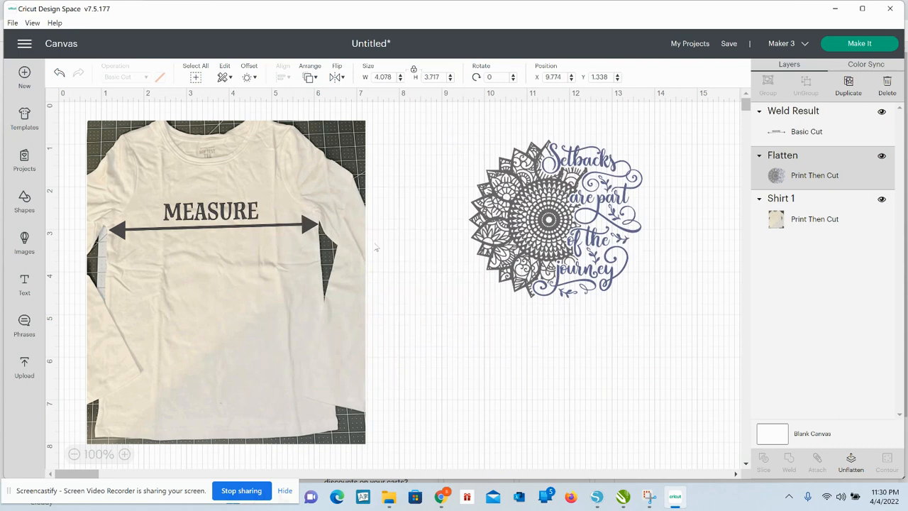
# - Move the MEASURE arrow off the shirt to below the sunflower design and nudge the shirt photo slightly up and left
pyautogui.click(258, 229)
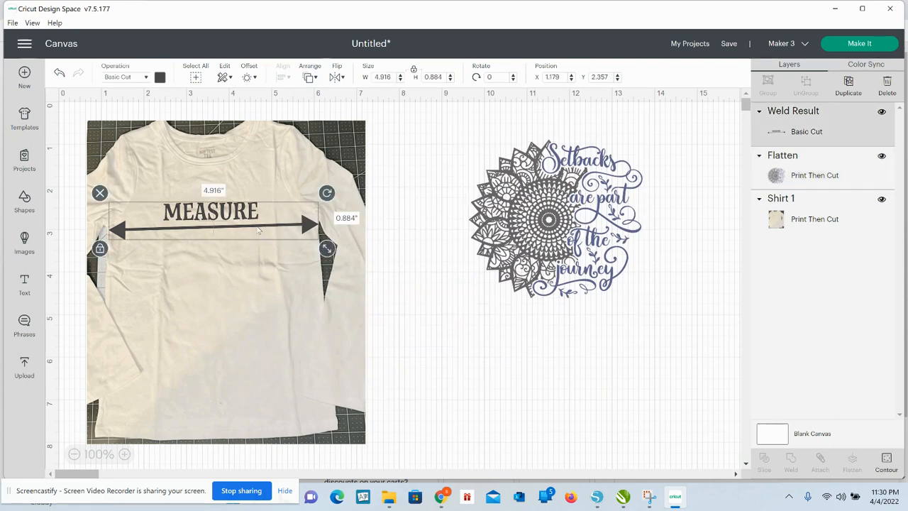
pyautogui.moveTo(259, 229); pyautogui.dragTo(636, 347)
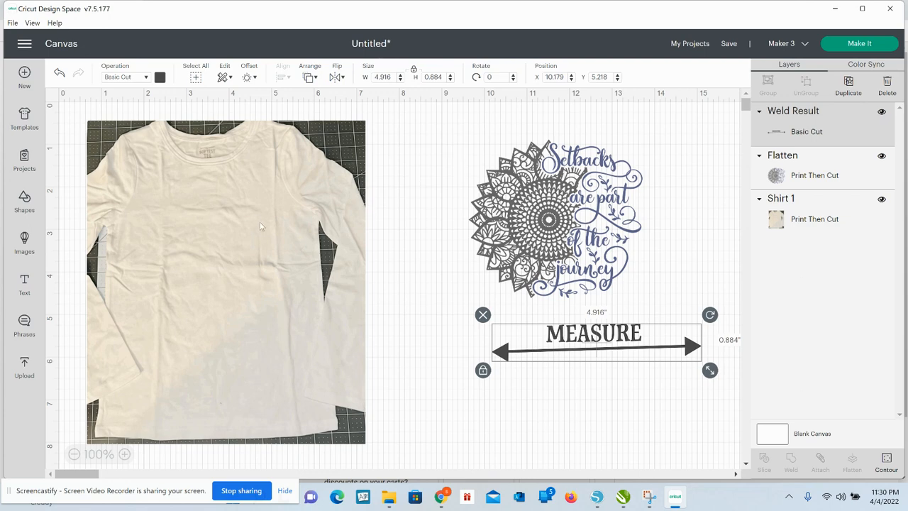
pyautogui.moveTo(252, 212); pyautogui.dragTo(244, 205)
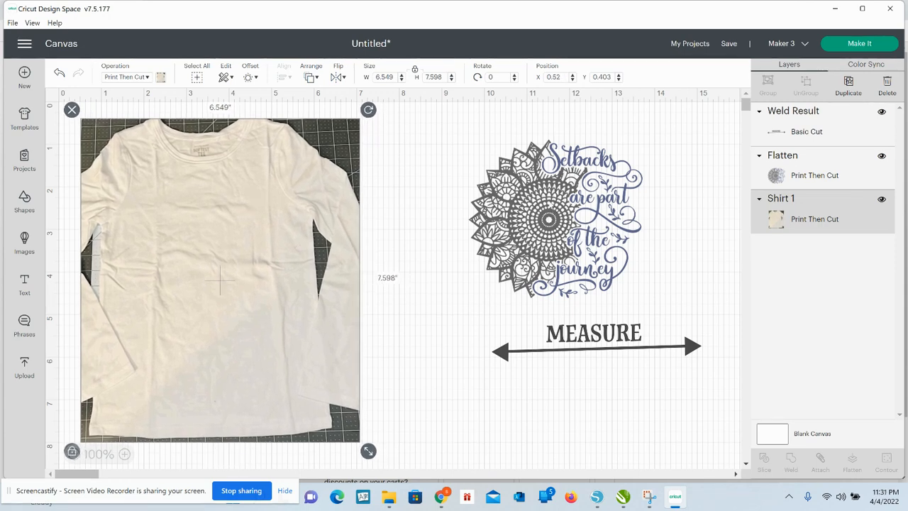
pyautogui.click(550, 288)
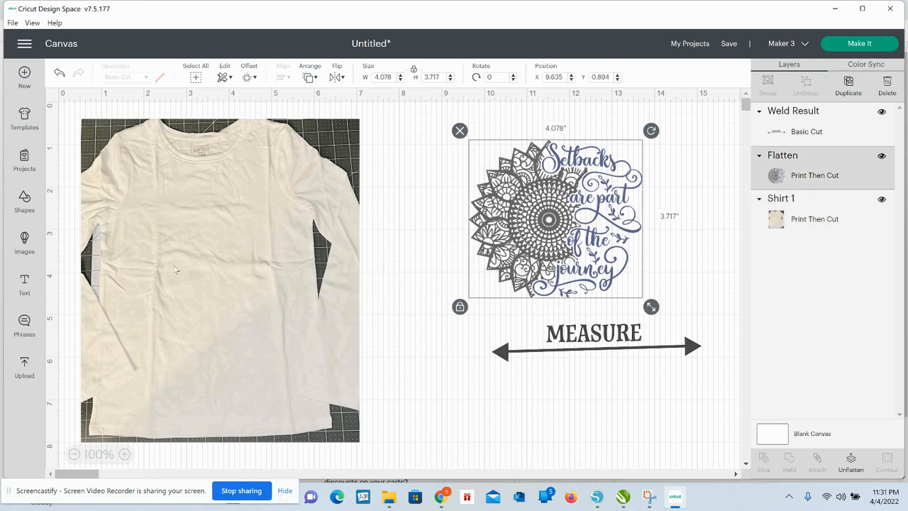
# - Try reshaping a new square with unlocked proportions into a thin line about 2.83 in wide above the sunflower design, and remove it
pyautogui.click(25, 196)
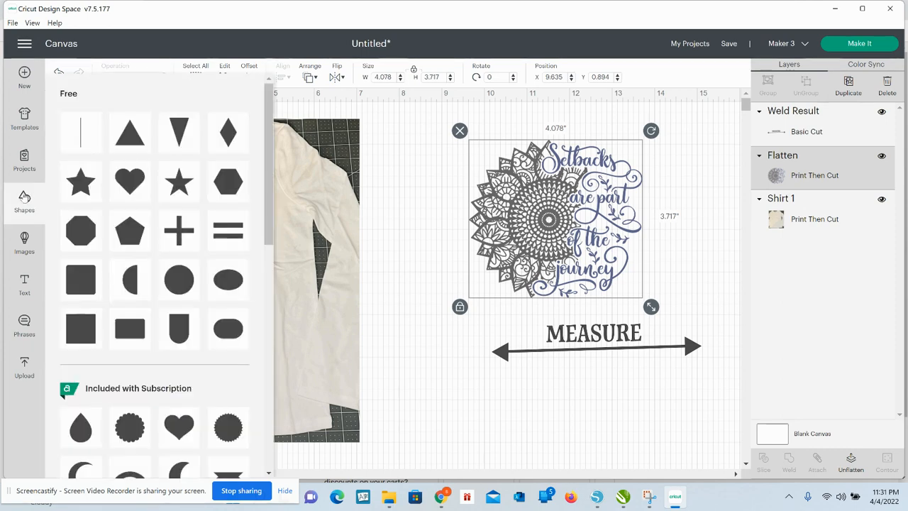
pyautogui.click(82, 327)
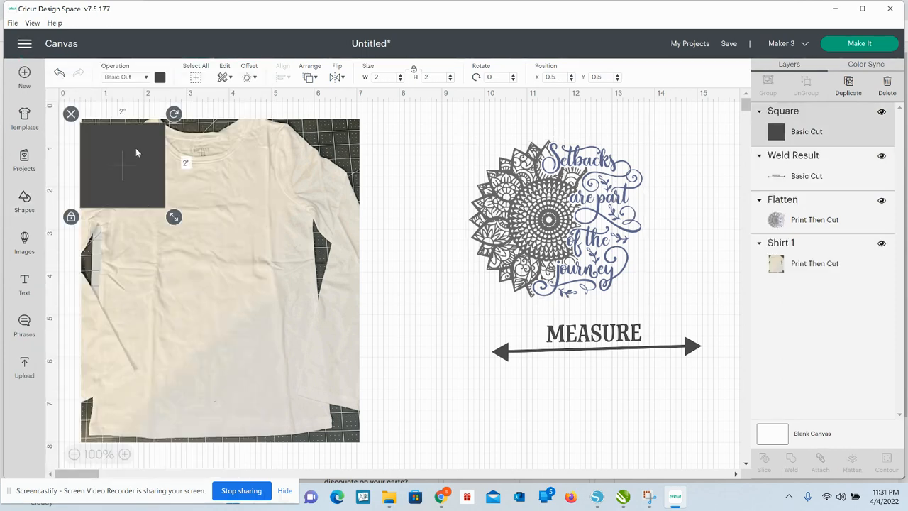
pyautogui.moveTo(137, 152); pyautogui.dragTo(382, 194)
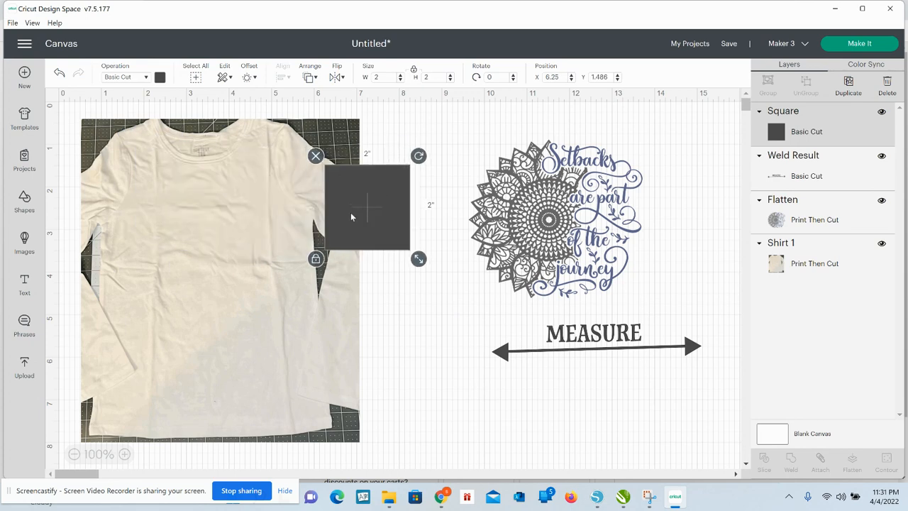
pyautogui.click(317, 258)
pyautogui.moveTo(418, 258); pyautogui.dragTo(406, 174)
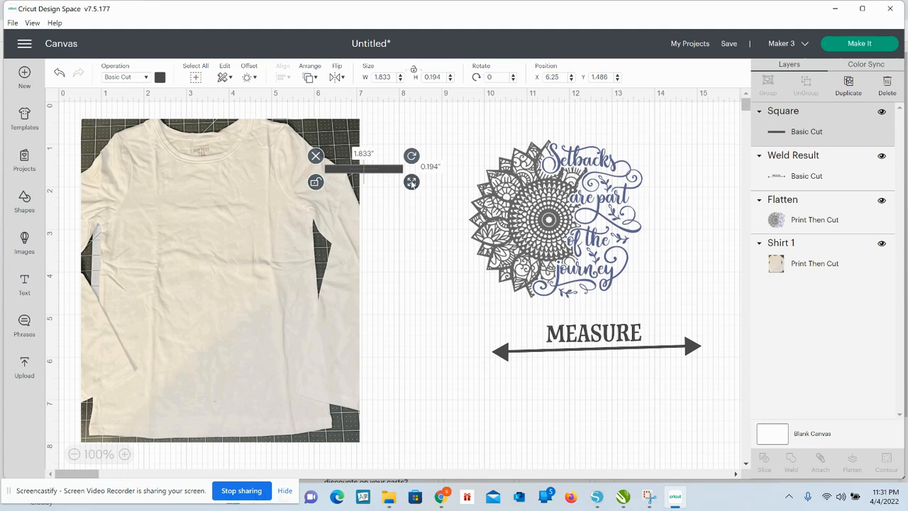
pyautogui.moveTo(411, 182); pyautogui.dragTo(572, 132)
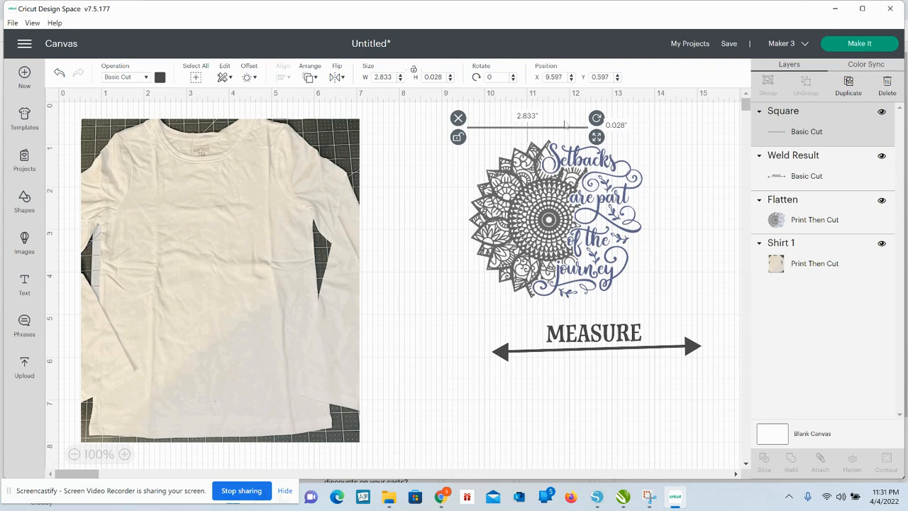
pyautogui.press('Delete')
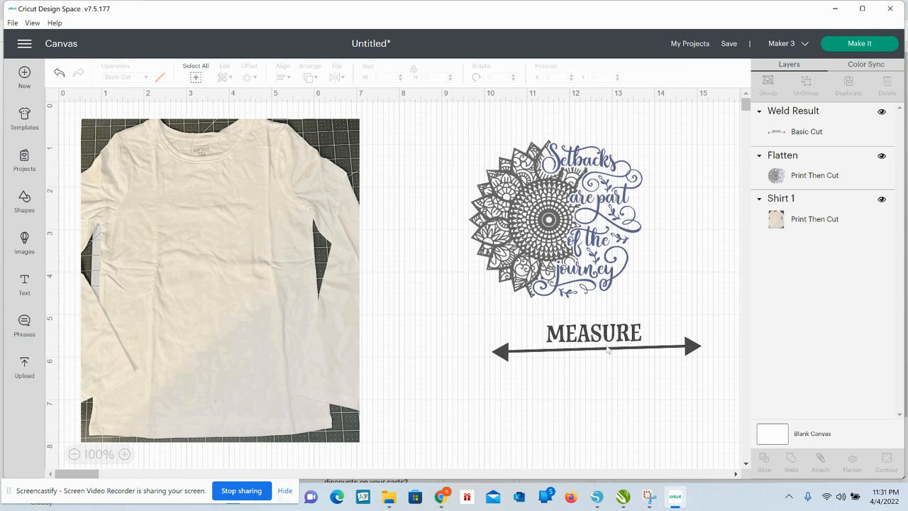
# - Lay the MEASURE arrow across the shirt's chest between the sleeves and set its width to 14 in
pyautogui.moveTo(606, 352); pyautogui.dragTo(218, 226)
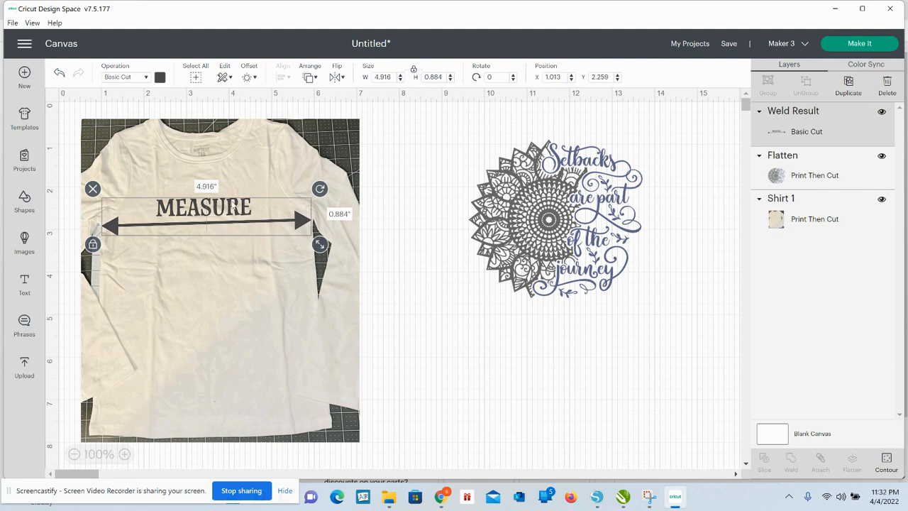
pyautogui.click(390, 77)
pyautogui.press('Return')
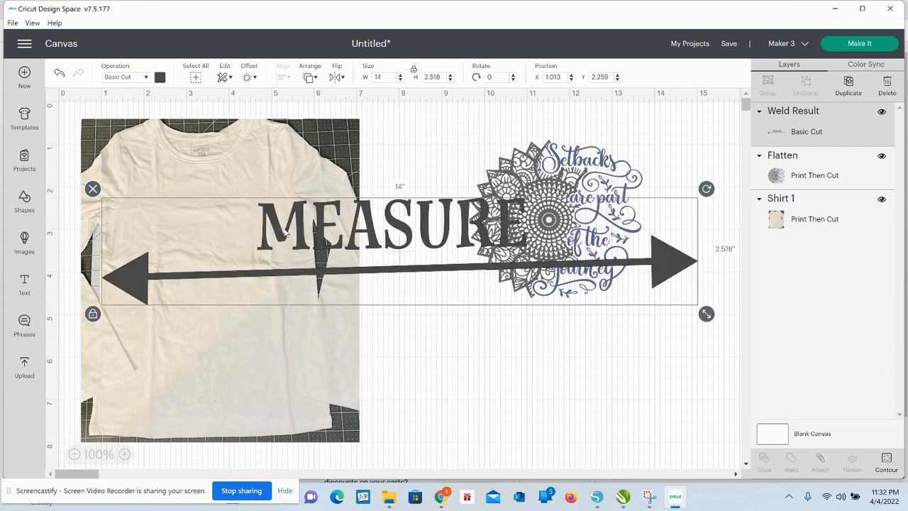
# - Move the MEASURE arrow clear of the shirt and place the sunflower design on the shirt's chest
pyautogui.moveTo(328, 294); pyautogui.dragTo(689, 460)
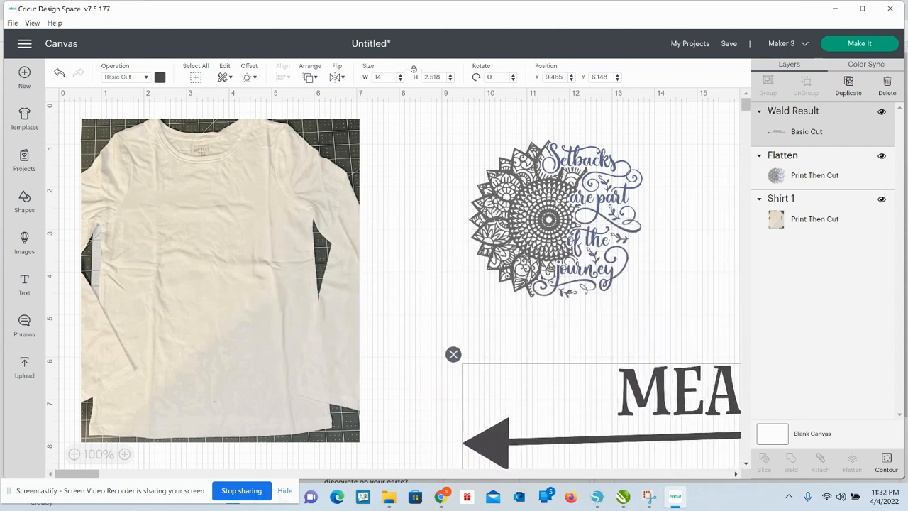
pyautogui.moveTo(548, 220); pyautogui.dragTo(199, 256)
pyautogui.click(207, 243)
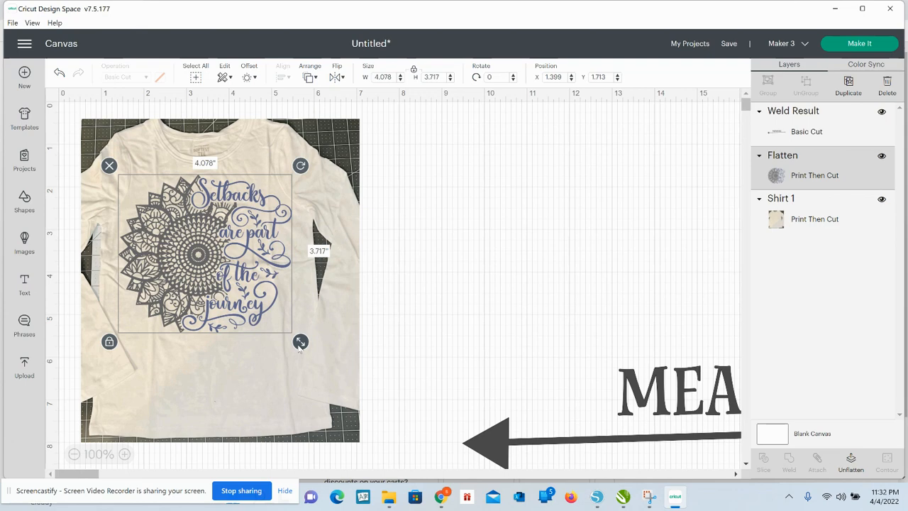
# - Shrink the sunflower design to about 2.38 in wide and try it at different positions on the chest
pyautogui.moveTo(299, 341); pyautogui.dragTo(228, 275)
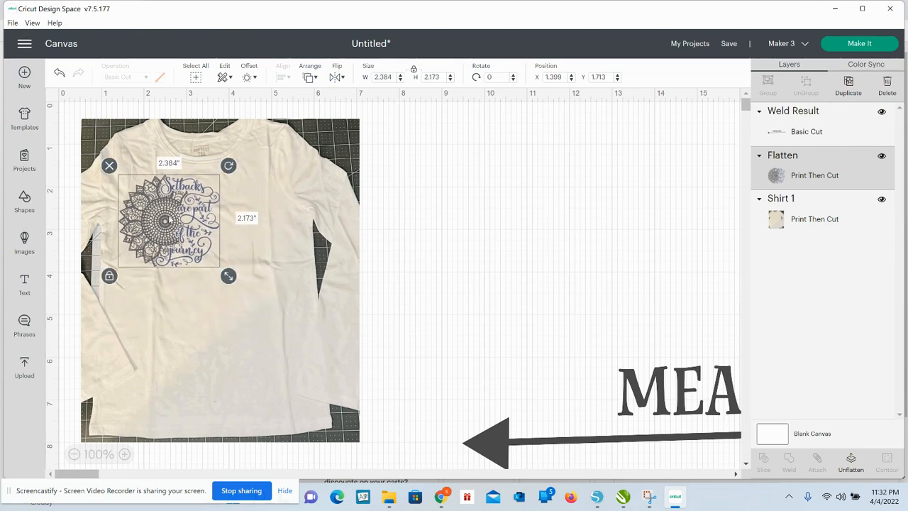
pyautogui.moveTo(183, 221); pyautogui.dragTo(206, 241)
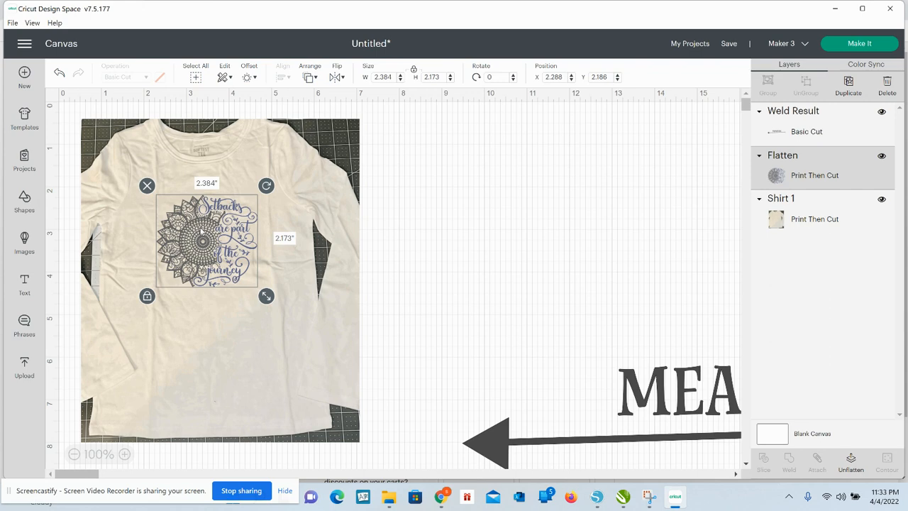
pyautogui.moveTo(203, 239); pyautogui.dragTo(178, 221)
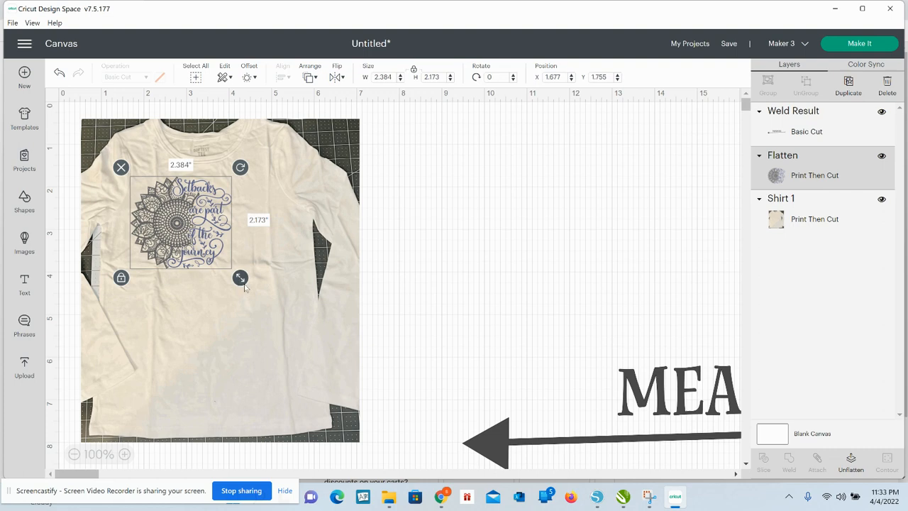
# - Enlarge the sunflower design to about 4.17 in wide, recentre it on the chest and shift the shirt photo slightly down
pyautogui.moveTo(245, 285); pyautogui.dragTo(315, 346)
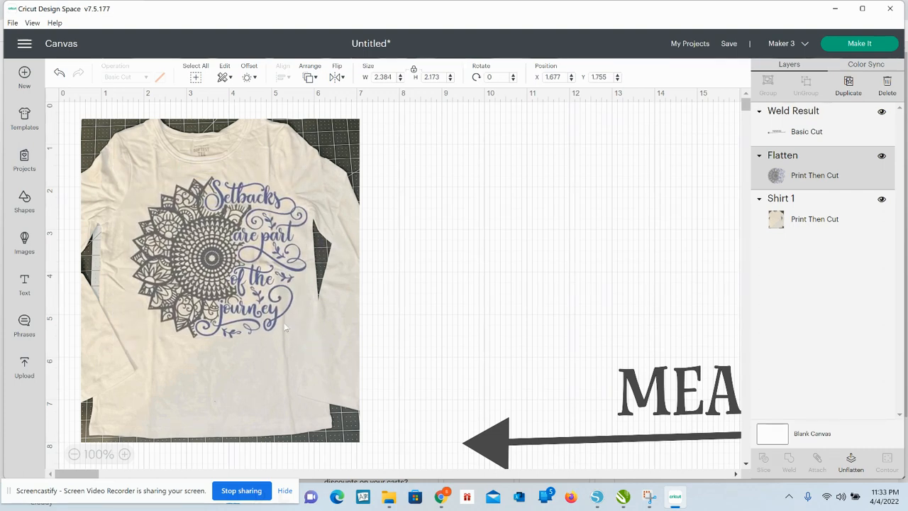
pyautogui.moveTo(229, 283); pyautogui.dragTo(214, 258)
pyautogui.click(408, 242)
pyautogui.click(279, 256)
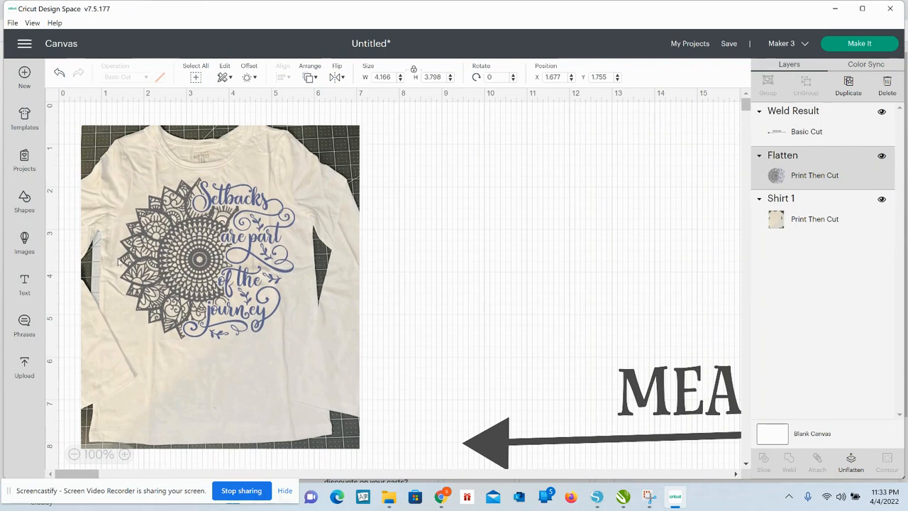
# - Fine-tune the sunflower design's placement below the neckline to about X 1.441, Y 1.936
pyautogui.click(122, 244)
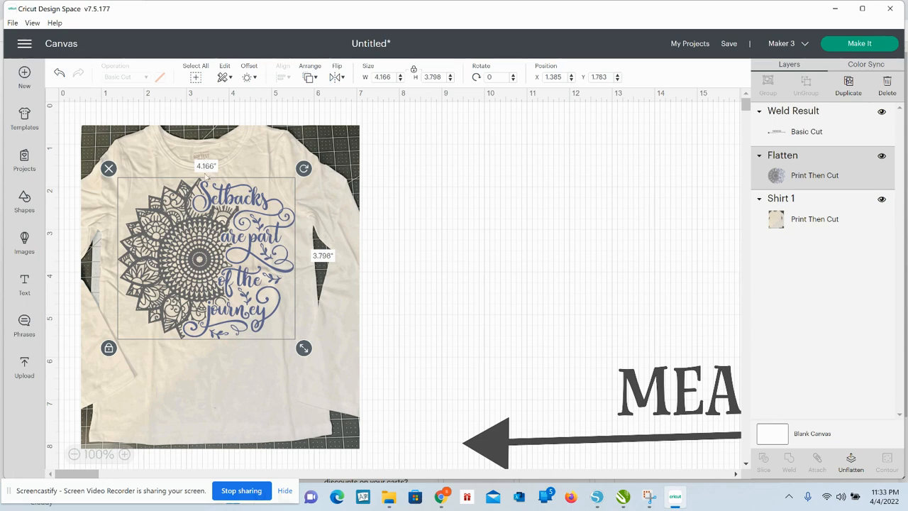
pyautogui.click(199, 212)
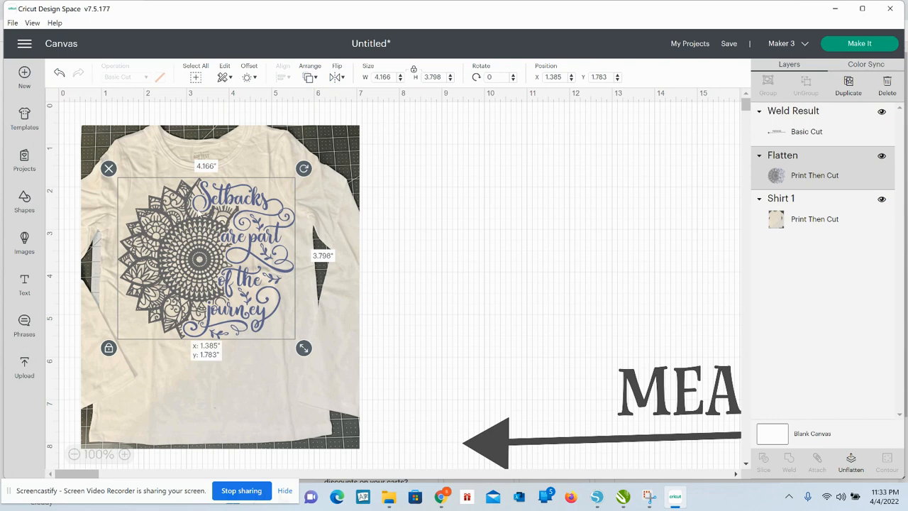
pyautogui.moveTo(198, 213); pyautogui.dragTo(201, 220)
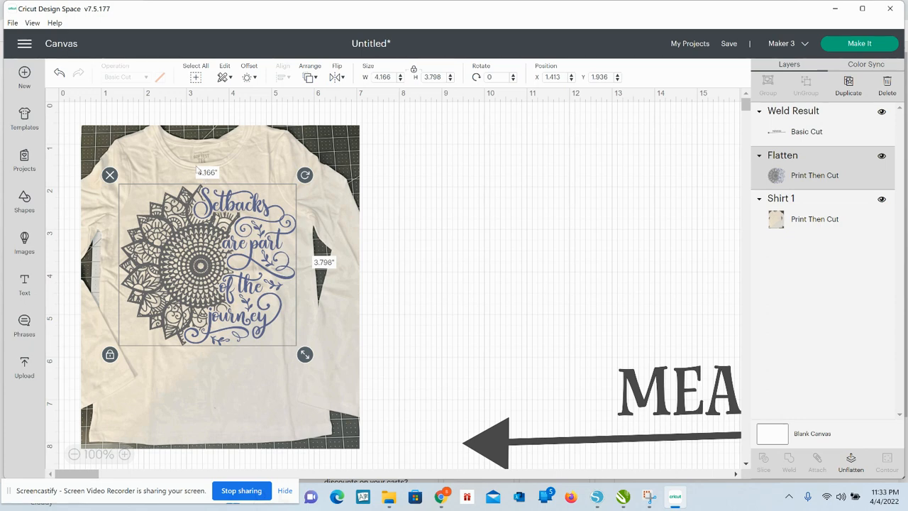
pyautogui.moveTo(200, 239); pyautogui.dragTo(202, 237)
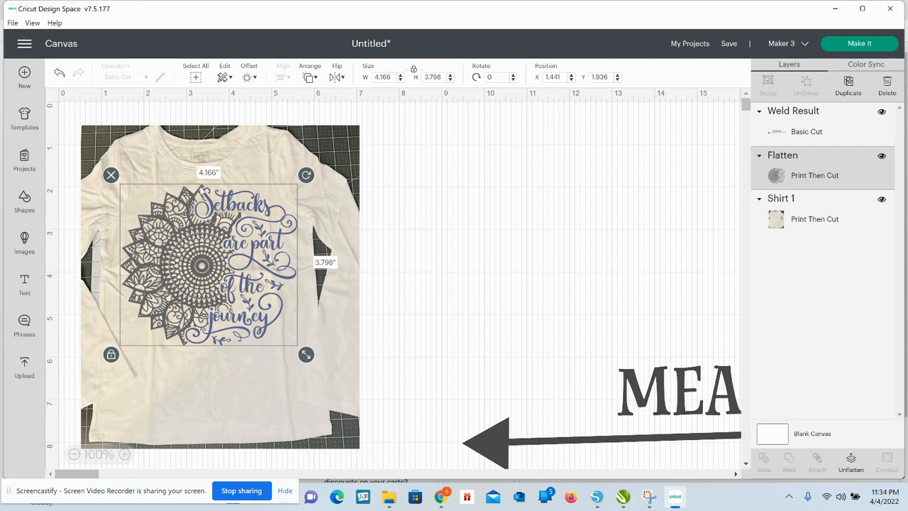
# - Attach the sunflower design and the shirt photo to each other
pyautogui.click(489, 244)
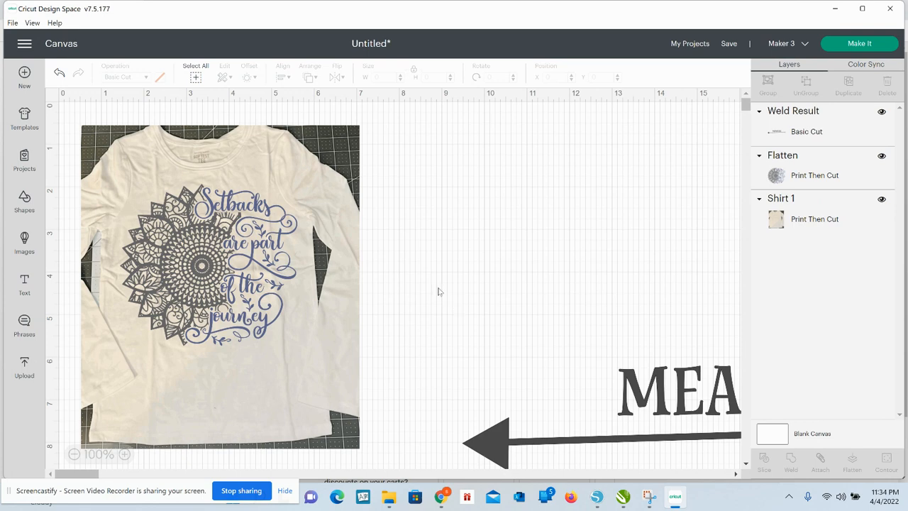
pyautogui.moveTo(429, 275); pyautogui.dragTo(183, 248)
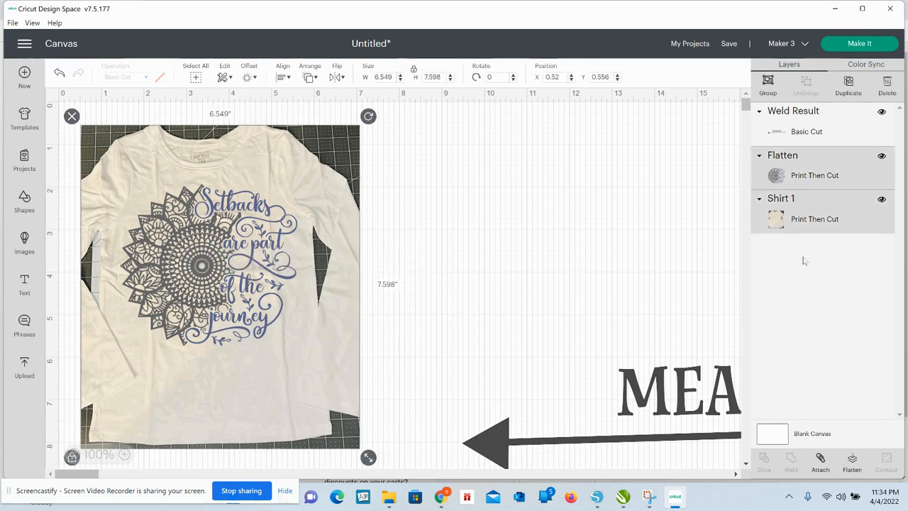
pyautogui.click(824, 460)
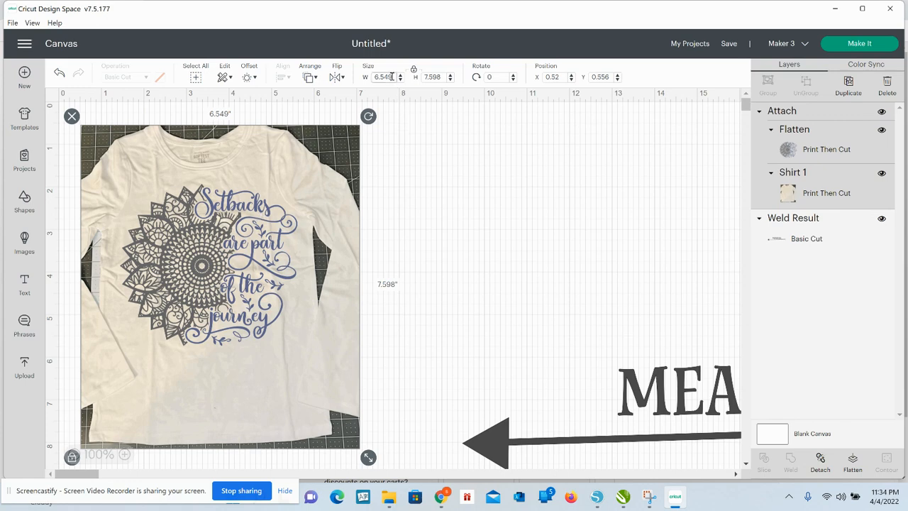
# - Set the attached shirt and design to 17 in wide and send them to the back
pyautogui.press('BackSpace')
pyautogui.press('BackSpace')
pyautogui.click(354, 278)
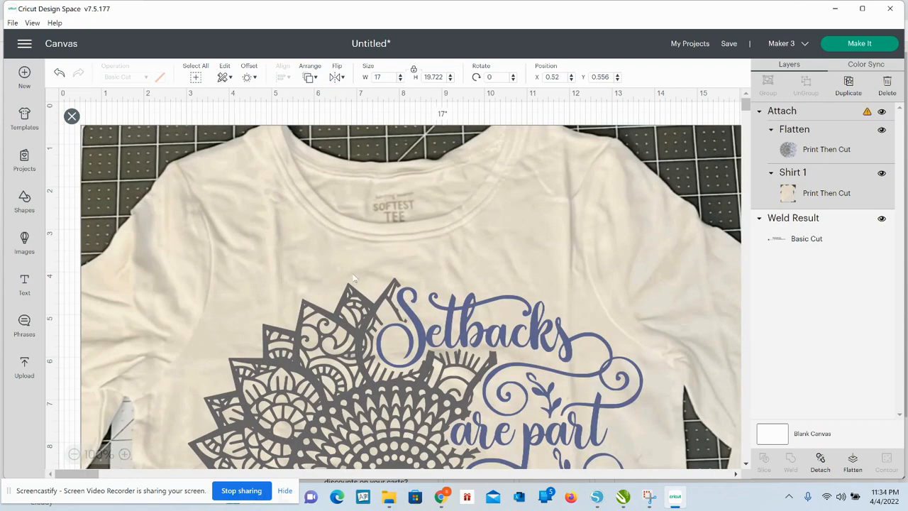
pyautogui.rightClick(276, 270)
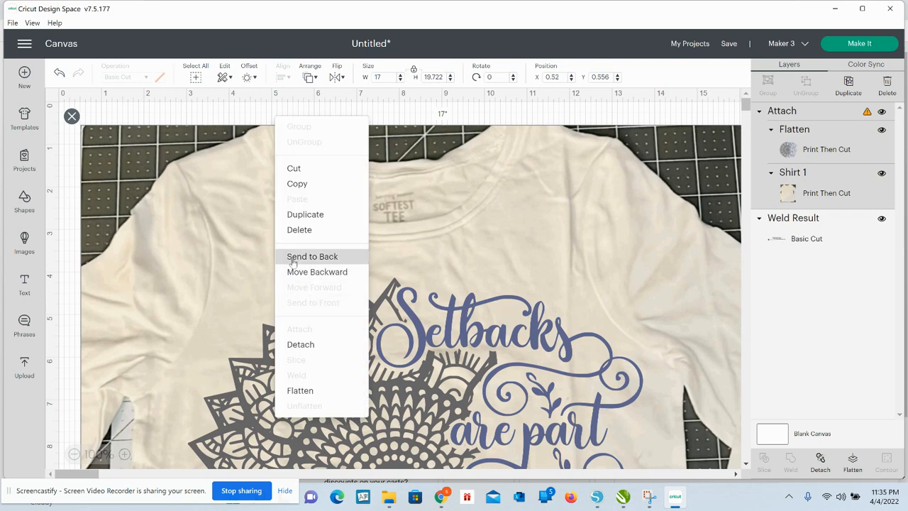
pyautogui.click(292, 257)
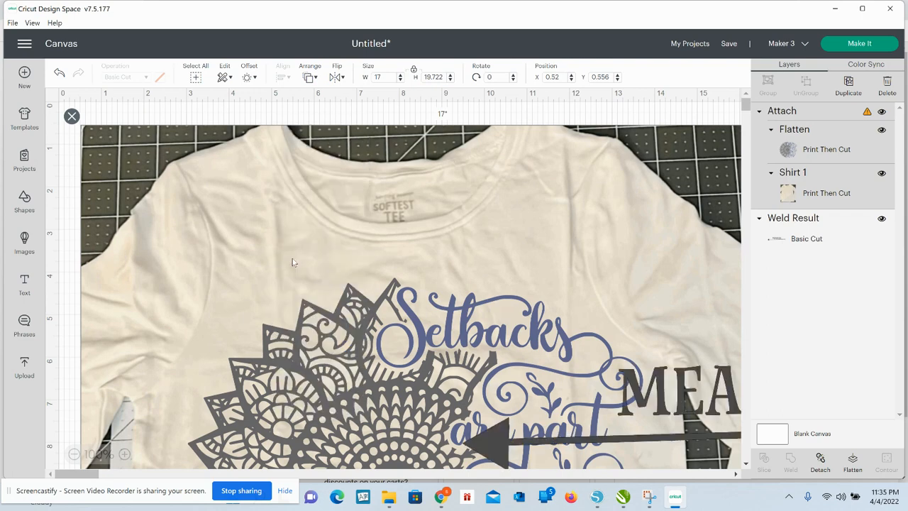
# - Lay the MEASURE arrow across the shirt's chest and set the attached shirt and design to 18.5 in wide
pyautogui.click(491, 443)
pyautogui.moveTo(483, 446); pyautogui.dragTo(162, 407)
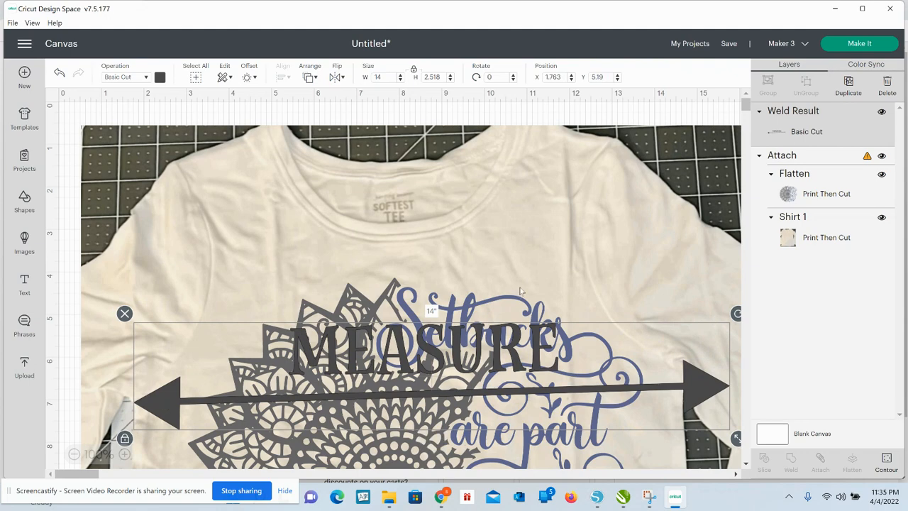
pyautogui.click(608, 236)
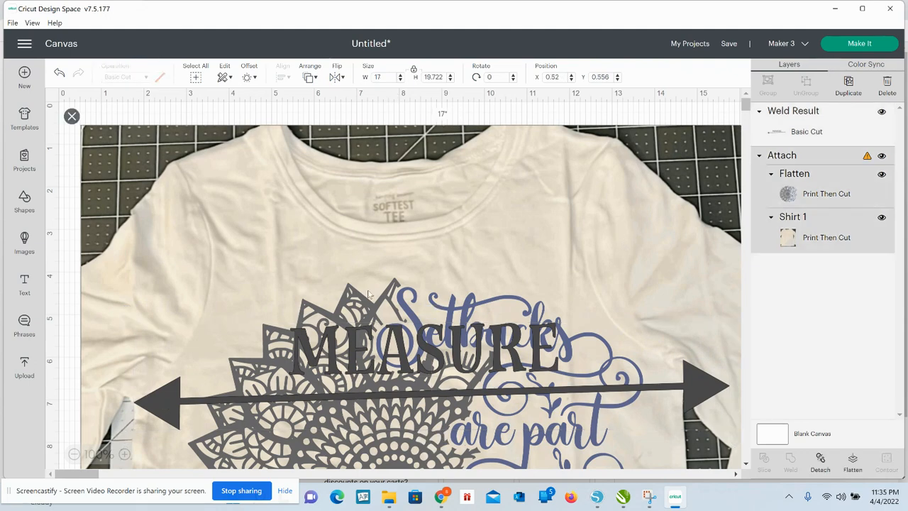
pyautogui.click(384, 76)
pyautogui.write('18.5')
pyautogui.press('Return')
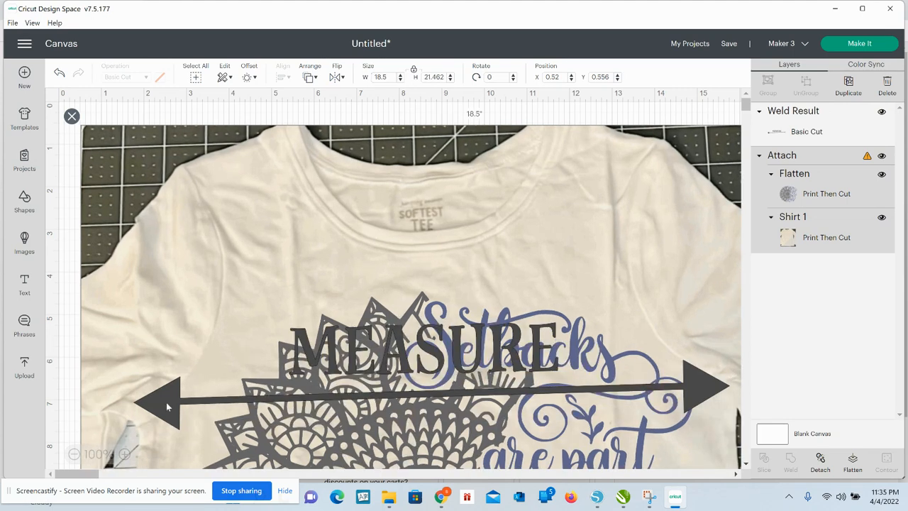
# - Check the chest width with the MEASURE arrow lined up between the underarms, and delete the arrow
pyautogui.moveTo(166, 402); pyautogui.dragTo(170, 424)
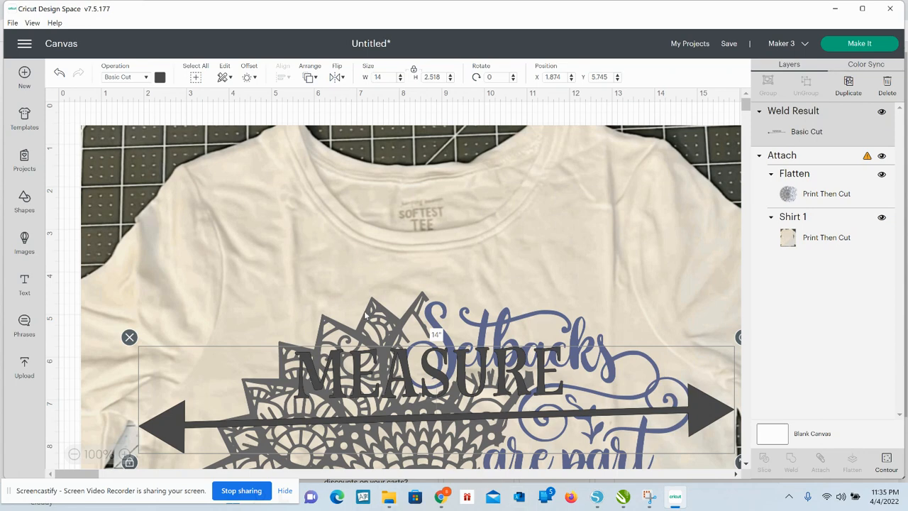
pyautogui.click(465, 265)
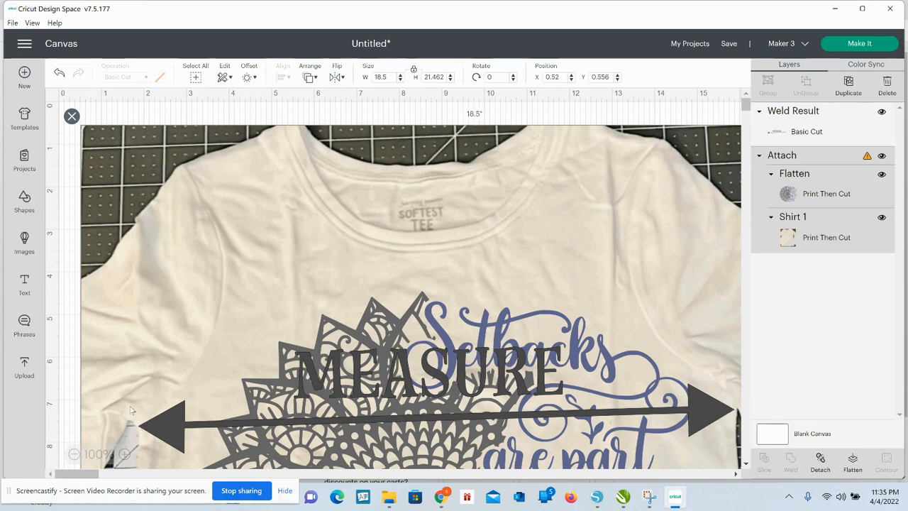
pyautogui.click(169, 424)
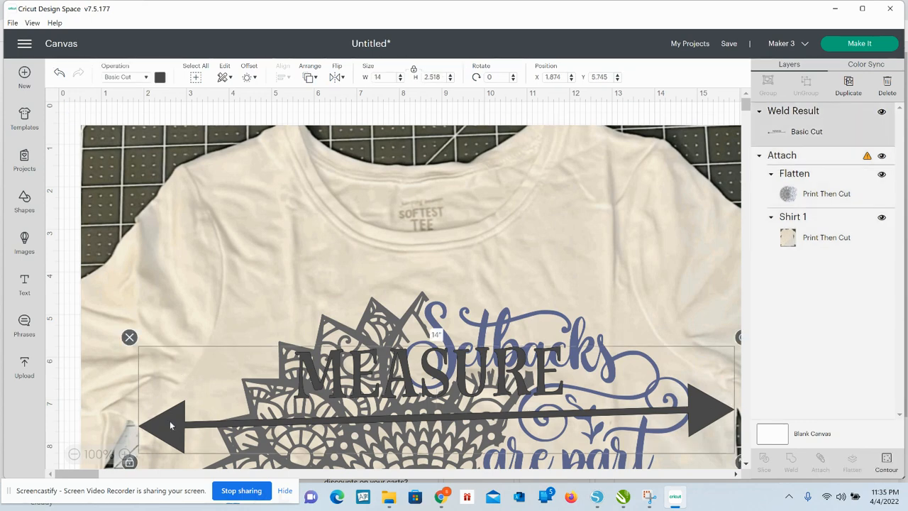
pyautogui.press('Delete')
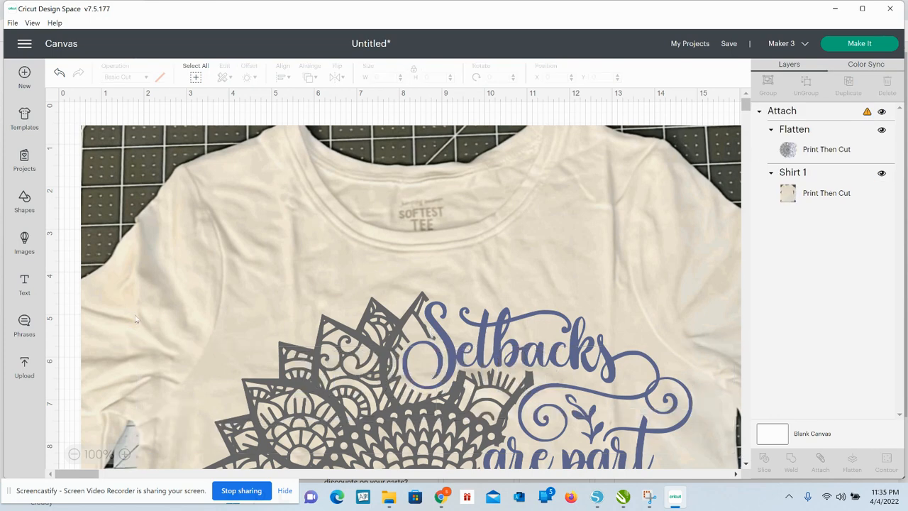
# - Detach the sunflower design from the shirt photo and delete the photo
pyautogui.click(657, 307)
pyautogui.click(821, 461)
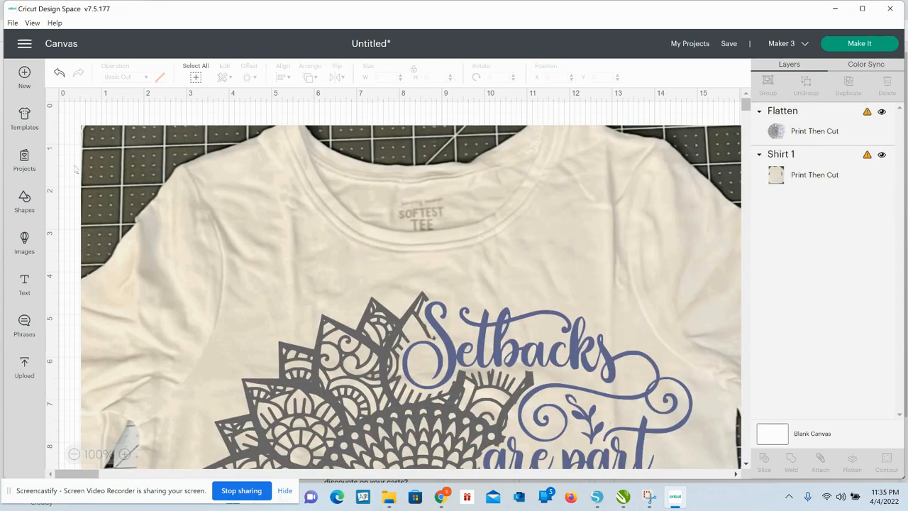
pyautogui.click(108, 180)
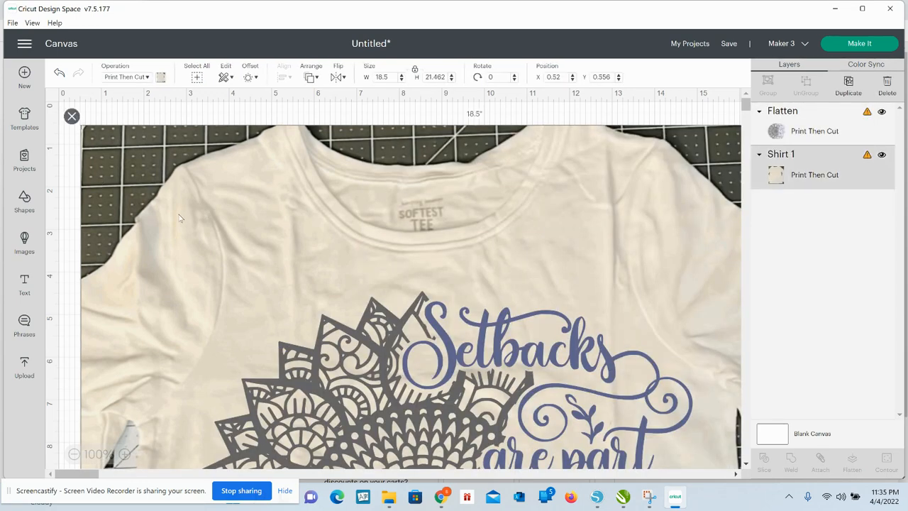
pyautogui.press('Delete')
# - Move the sunflower design up to about X 2.497, Y 0.468 and set its width to 11.5 in
pyautogui.moveTo(360, 425); pyautogui.dragTo(335, 256)
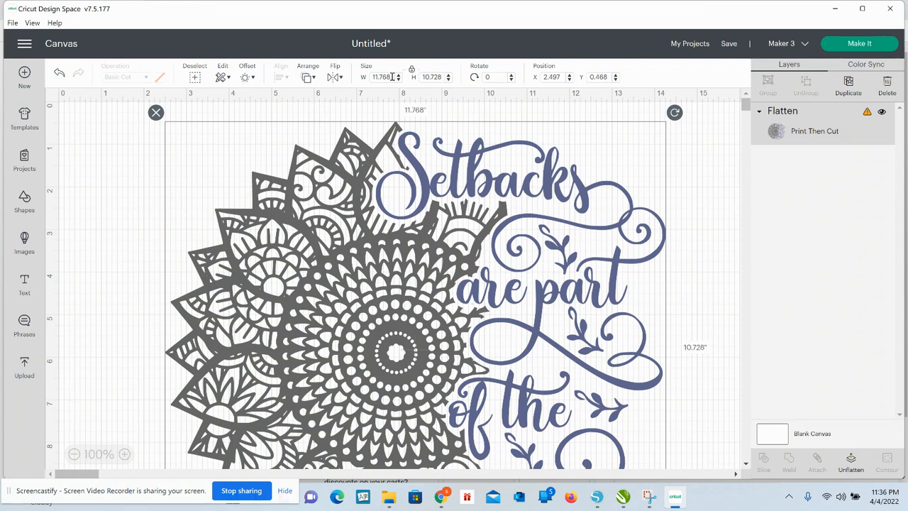
pyautogui.press('Delete')
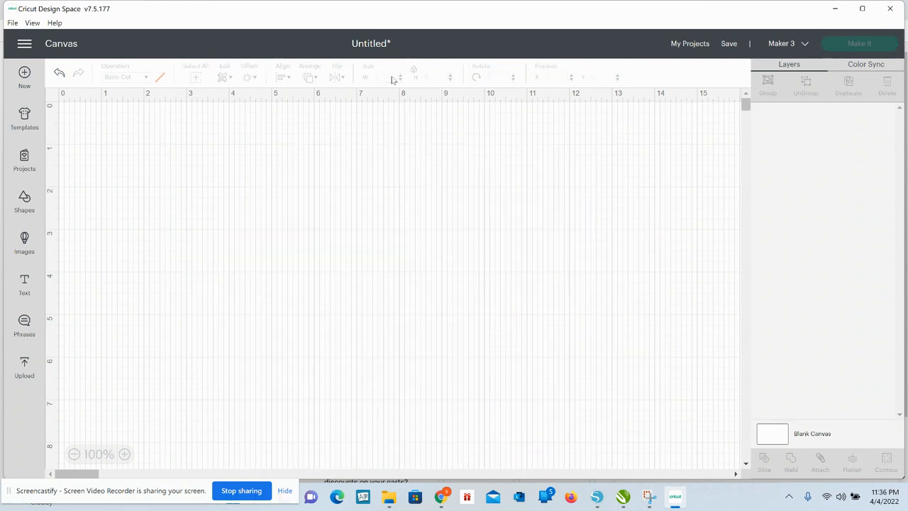
pyautogui.click(60, 71)
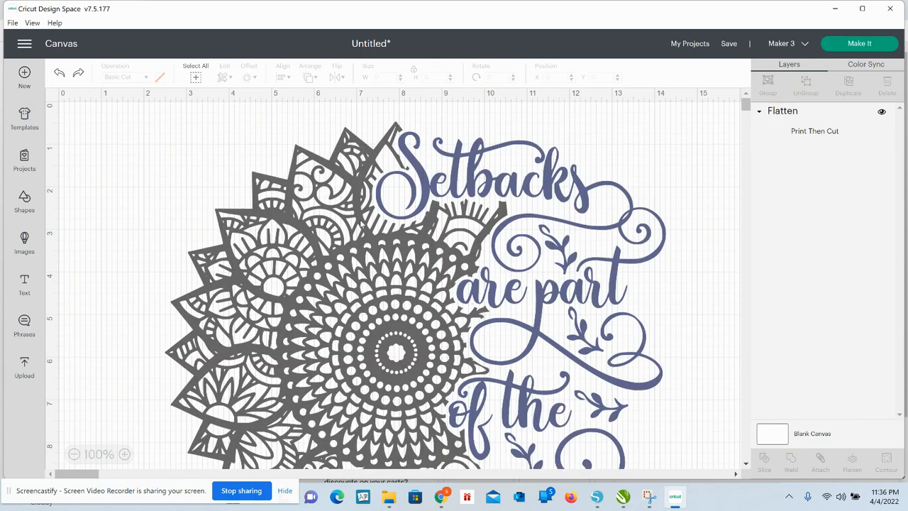
pyautogui.click(363, 234)
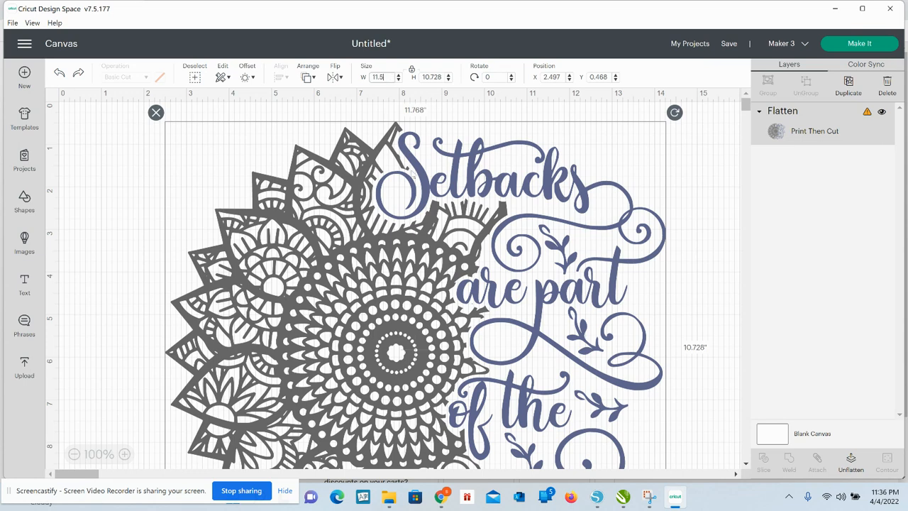
pyautogui.write('11.5')
pyautogui.press('Return')
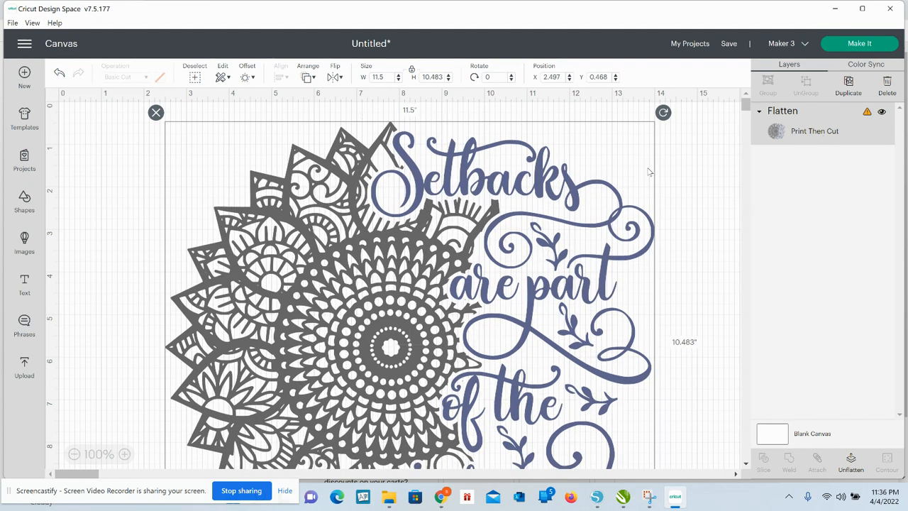
pyautogui.click(709, 211)
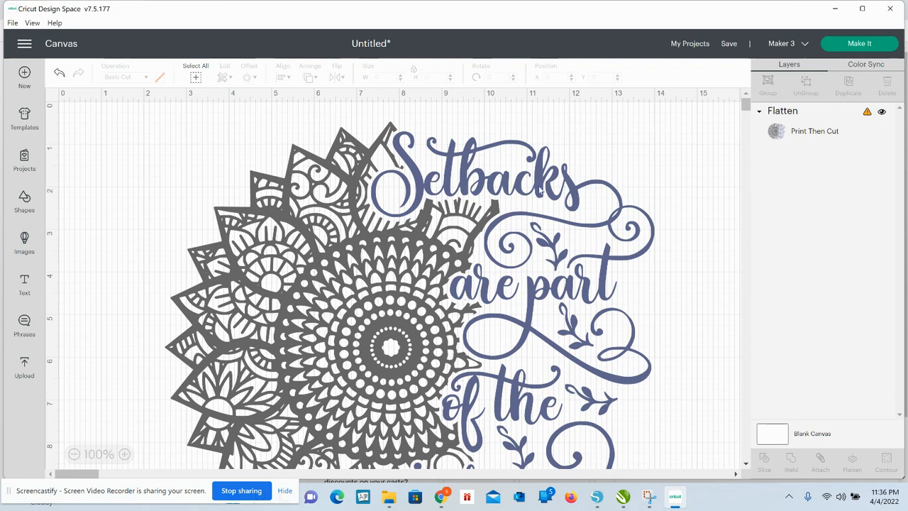
# - Unflatten the sunflower design into its separate layers and select the blue lettering layer
pyautogui.click(392, 276)
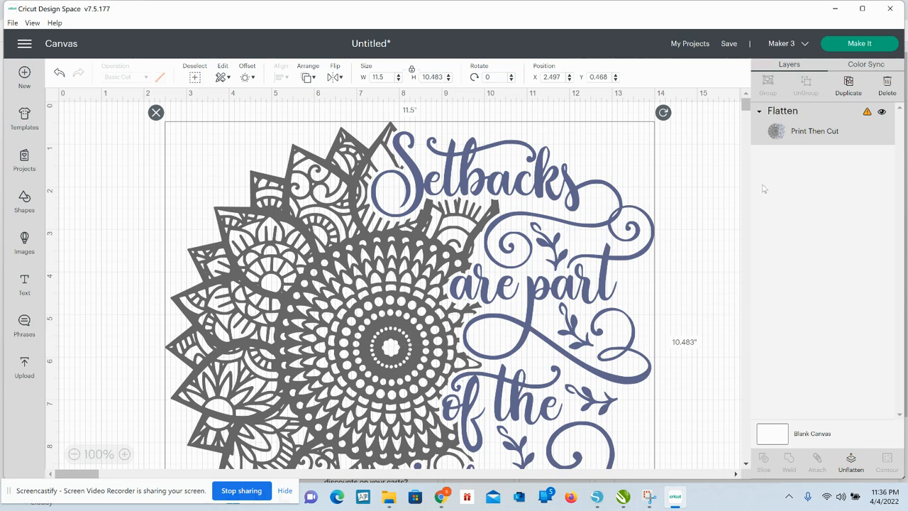
pyautogui.click(851, 465)
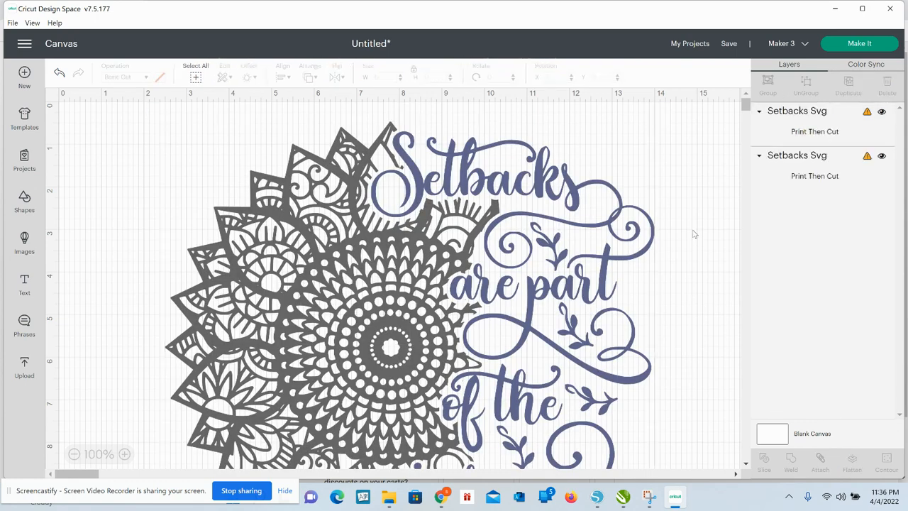
pyautogui.click(453, 195)
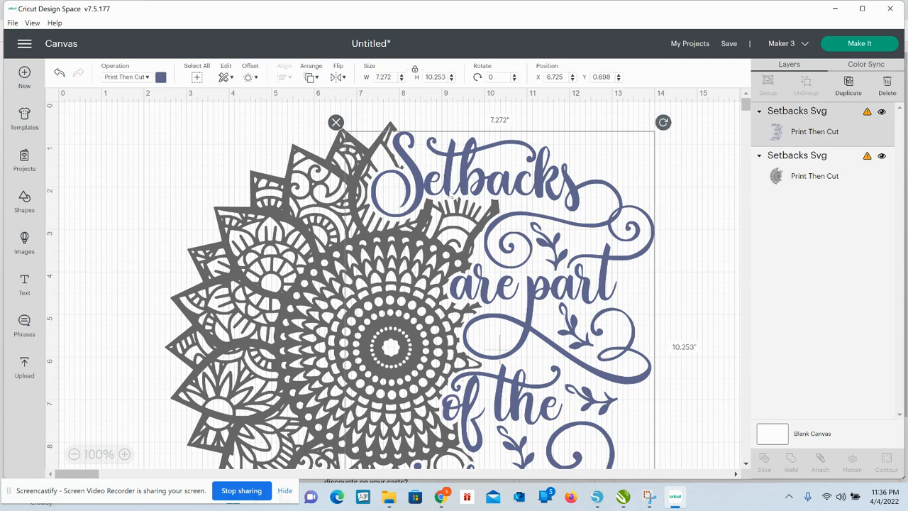